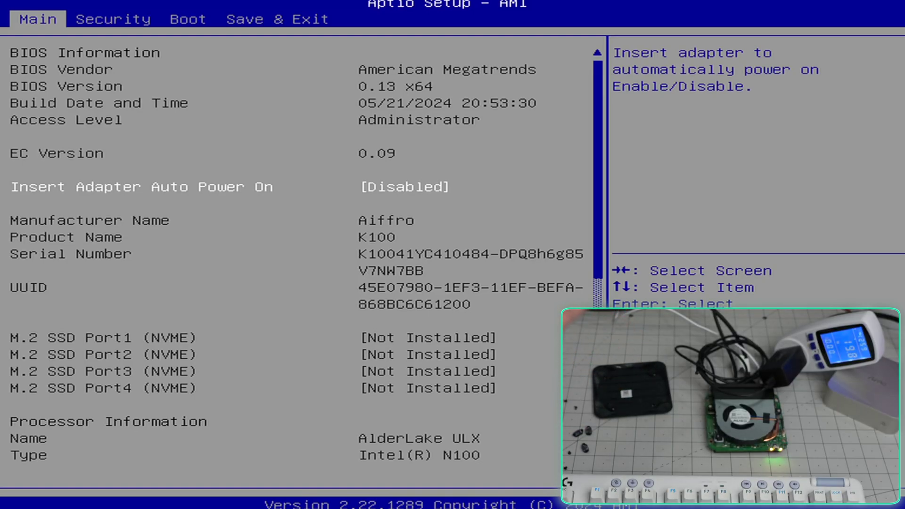
Step: Review the Main tab's hardware info, date/time, auto power-on and fan mode entries
key(Down)
key(Down)
key(Down)
key(Down)
key(Down)
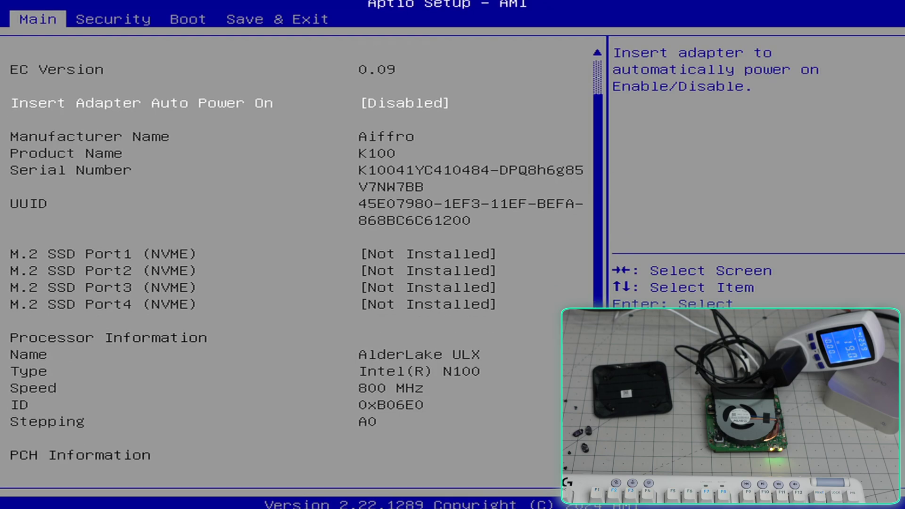
key(Up)
key(Up)
key(Up)
key(Up)
key(Up)
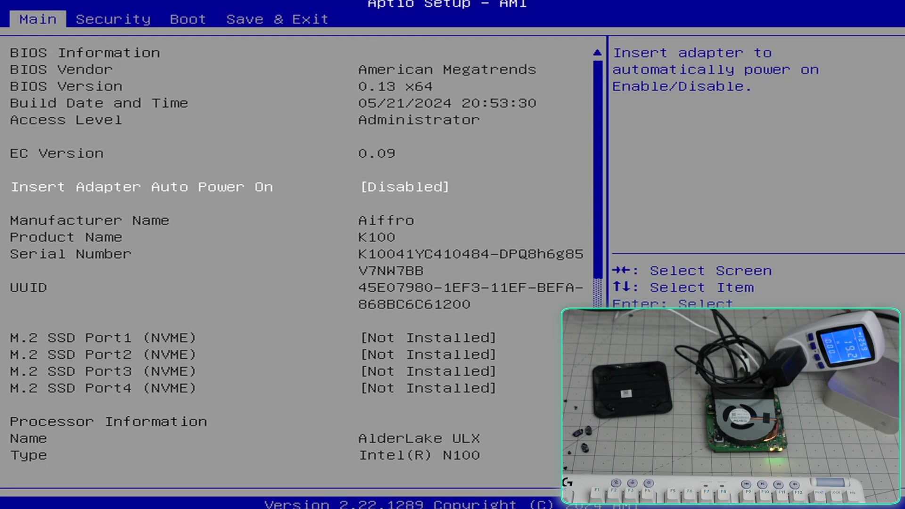
key(Up)
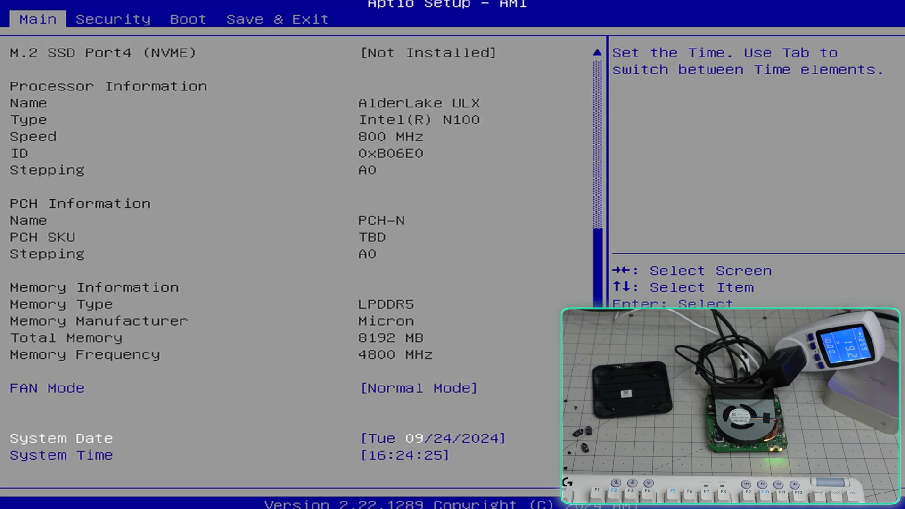
key(Down)
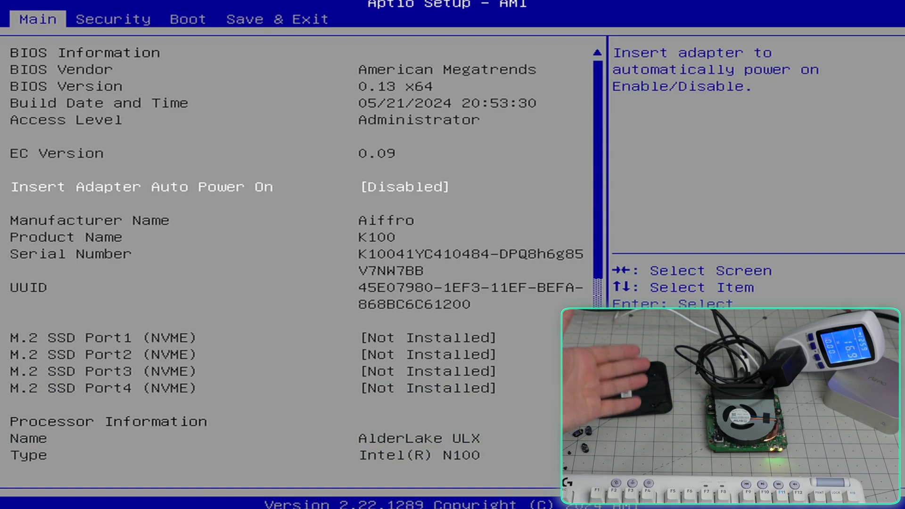
scroll(302, 254, down, 5)
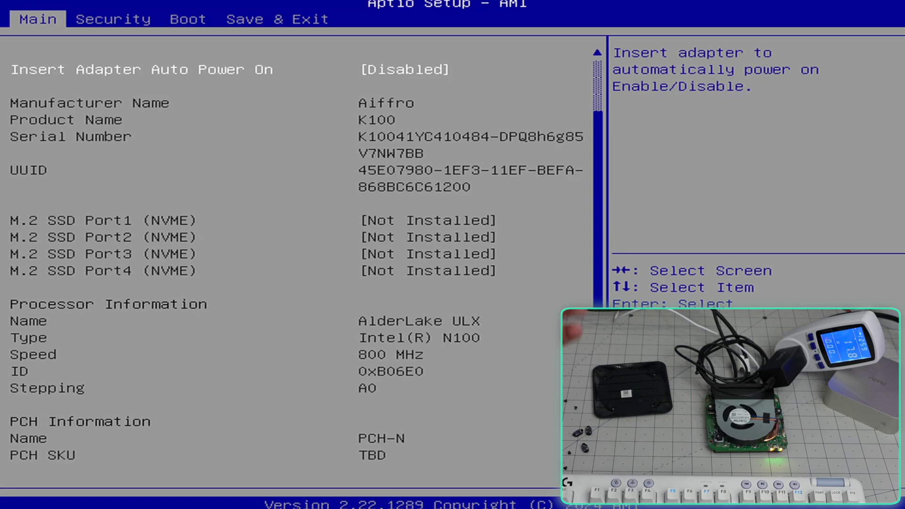
key(Down)
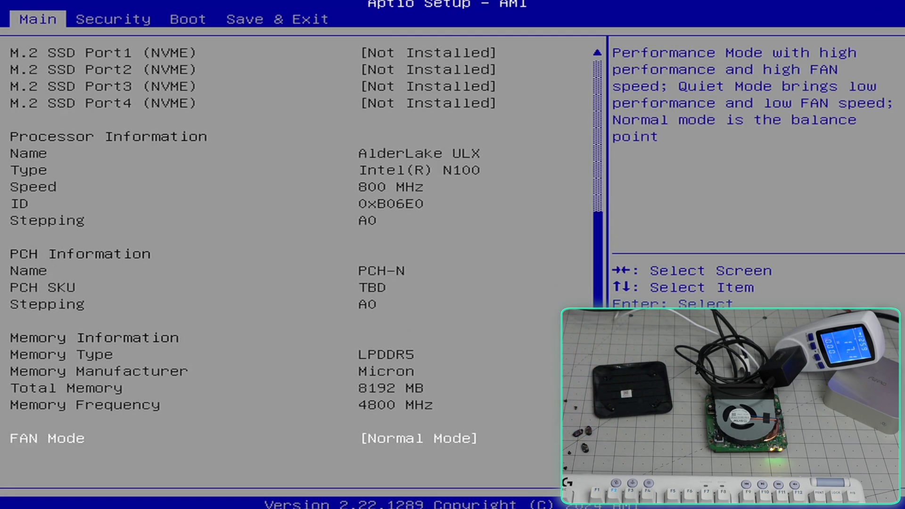
key(Up)
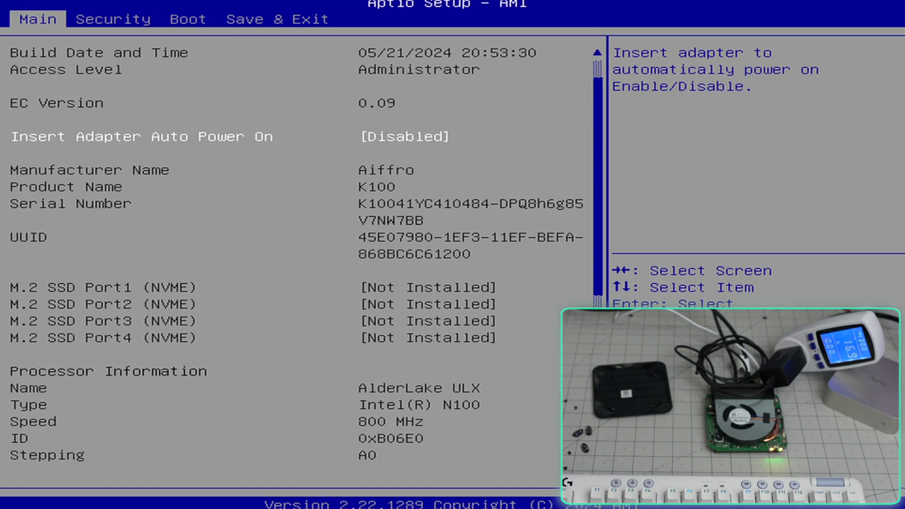
Step: Check the Security tab's password and SSD entries, then the Boot tab's NVME-first boot order
key(Right)
key(Right)
key(Right)
key(Left)
key(Left)
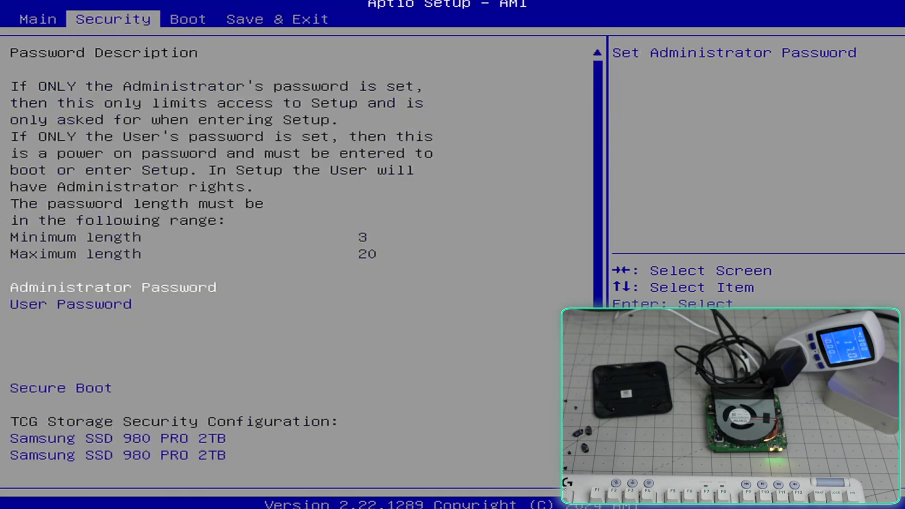
key(Left)
key(Up)
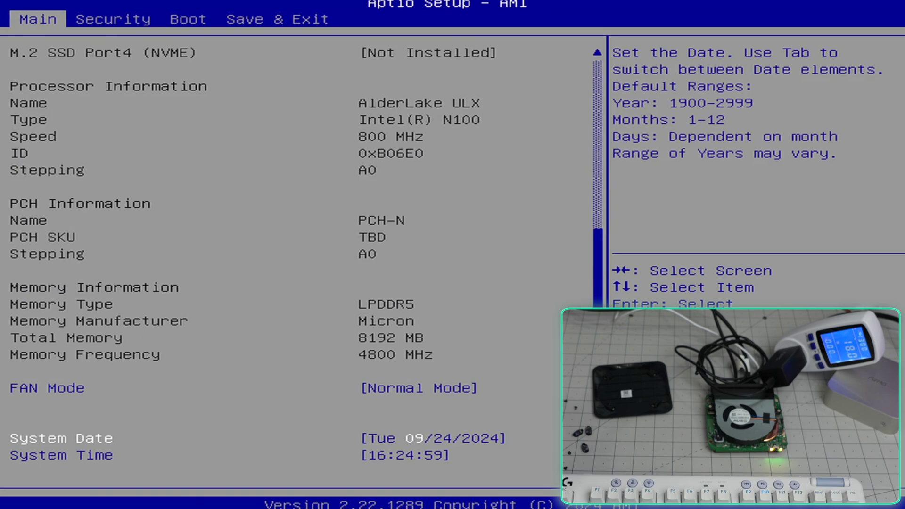
key(Right)
key(Down)
key(Down)
key(Down)
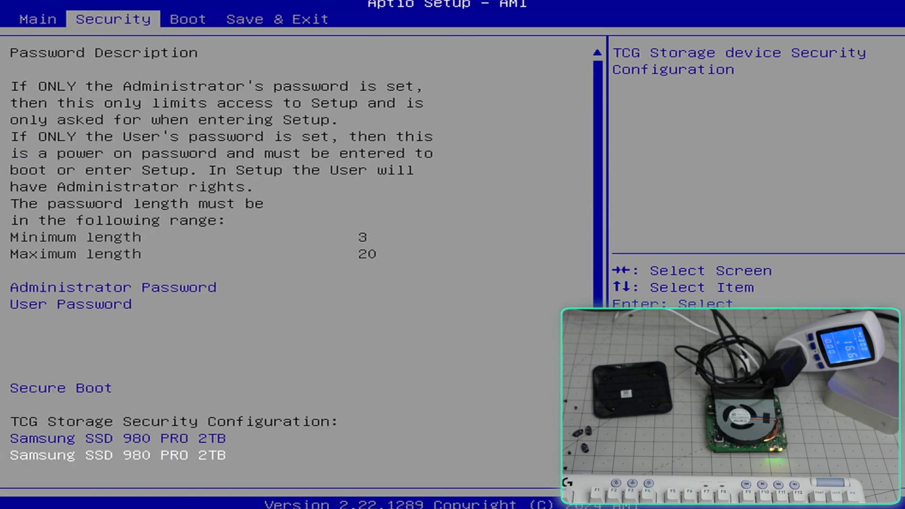
key(Down)
key(Up)
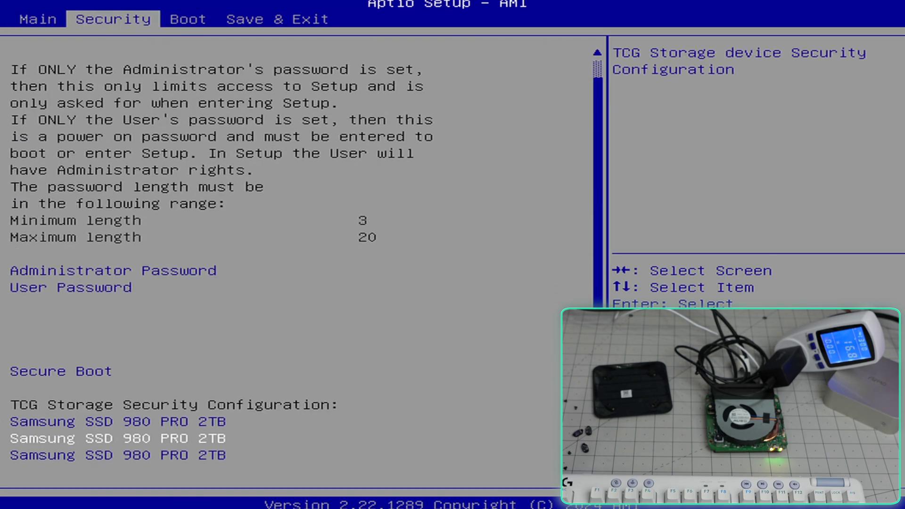
key(Right)
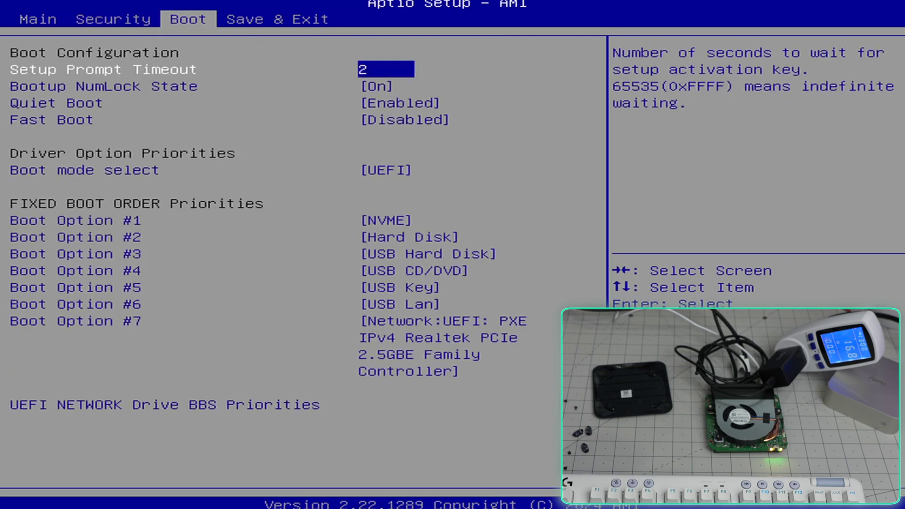
key(Up)
key(Up)
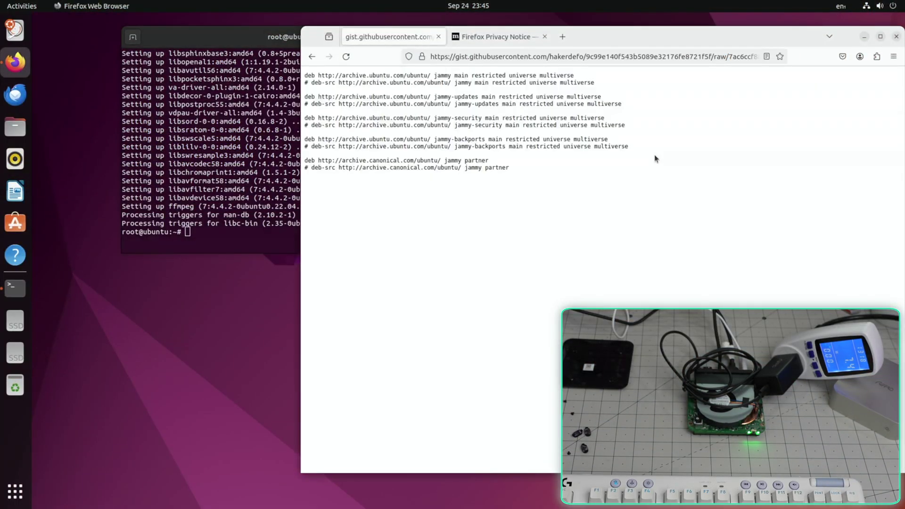
Step: Close the gist and run sysbench CPU on all 4 threads, scoring 11406.55 events/s
key(ctrl+w)
key(ctrl+w)
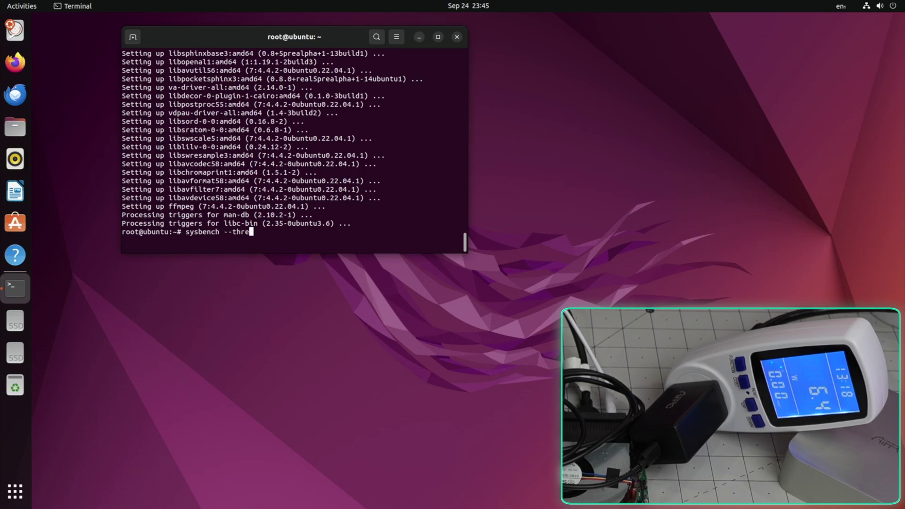
text(proc` cpu run)
key(Return)
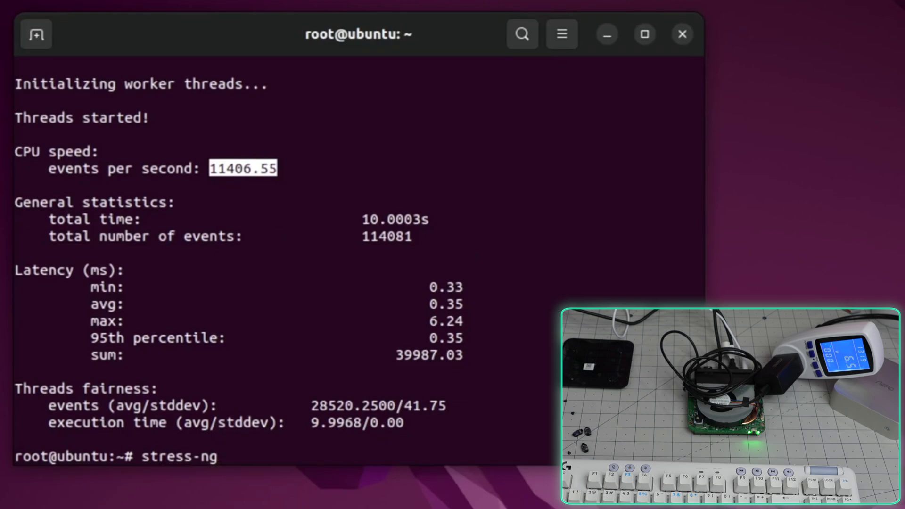
Step: Run a 30-second stress-ng matrixprod CPU test on all cores with brief metrics
text(--)
text(cpu `nproc` --cpu-)
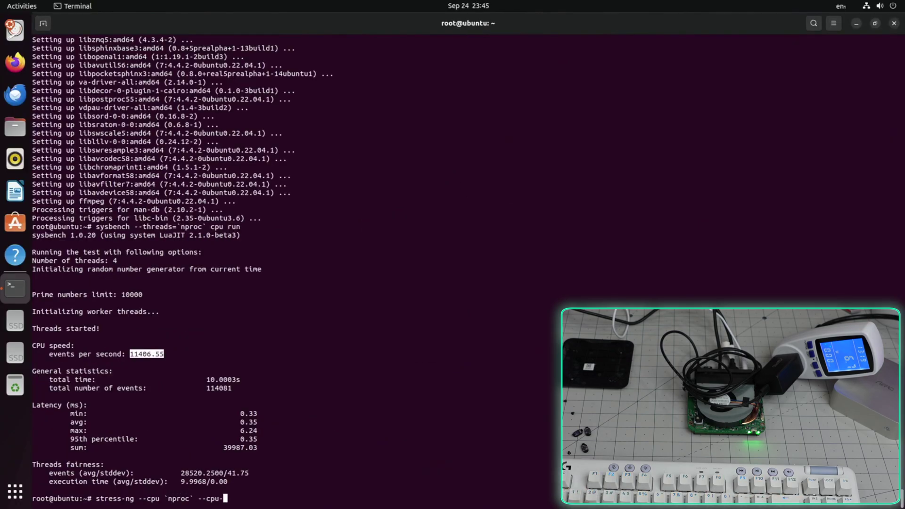
text(method matrixprod --metrics-brief --perf -t 30)
key(Return)
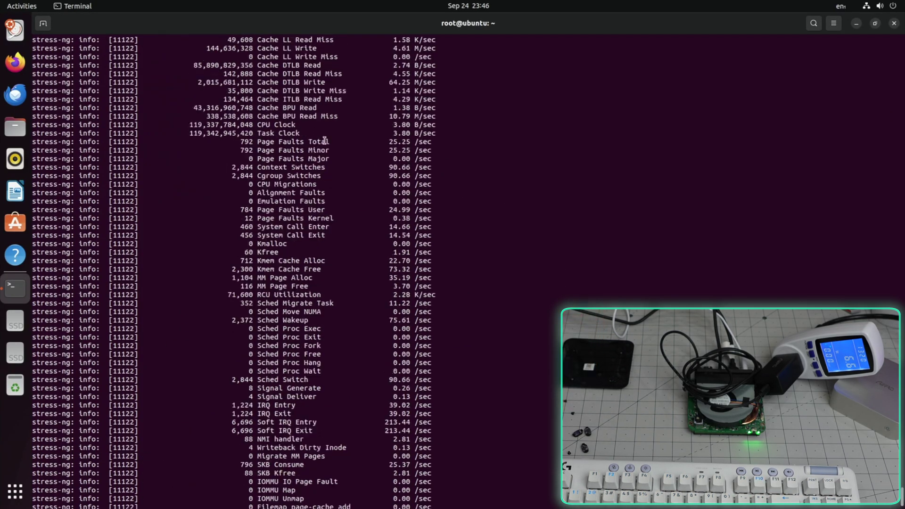
scroll(325, 146, up, 15)
scroll(249, 321, down, 4)
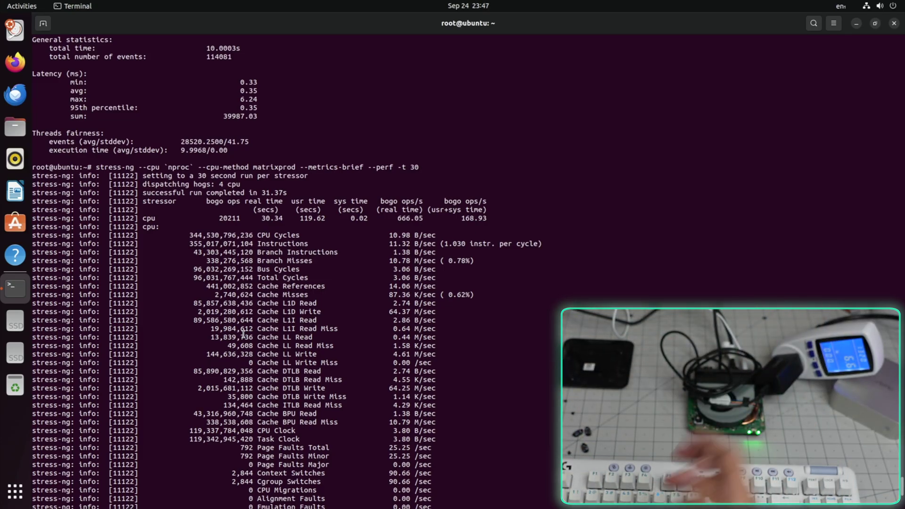
Step: Run a 50-stream bidirectional iperf3 test to 172.16.1.1, then try dumping the BIOS to bios.bin
text(iperf3 -)
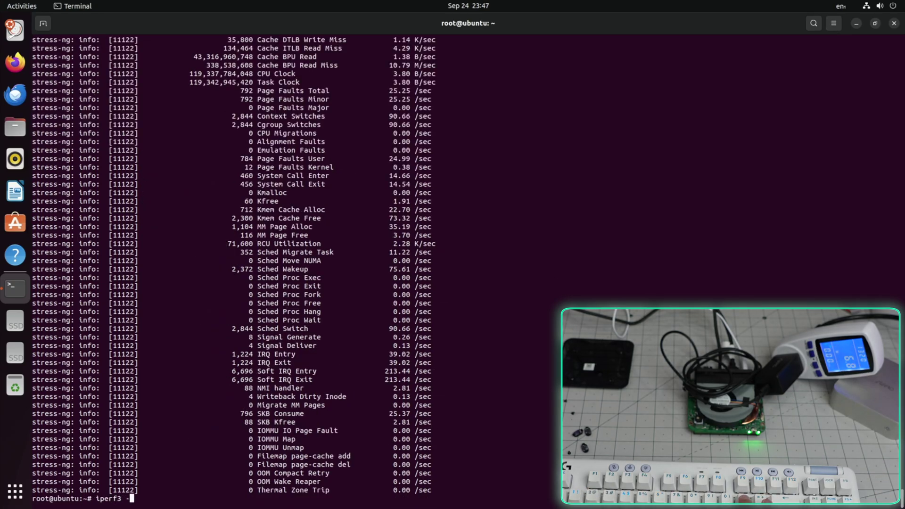
text(P 50 -bi)
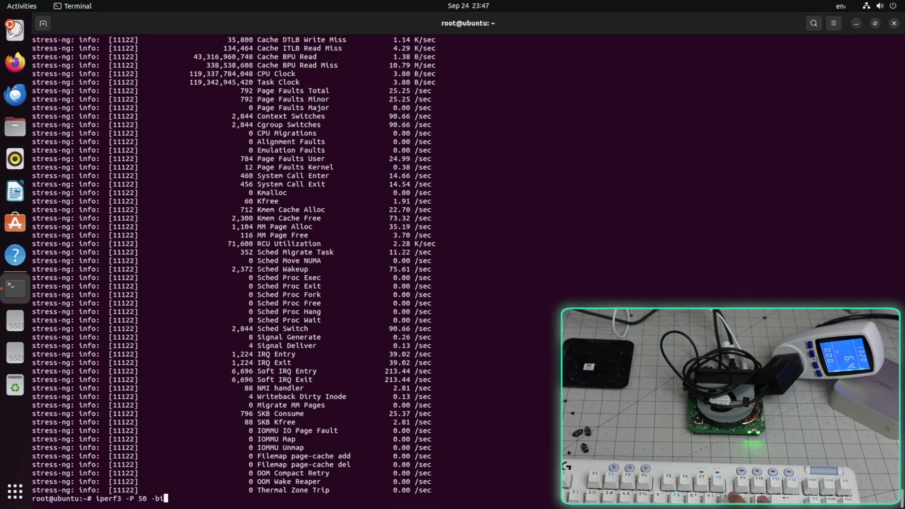
text(dir -c 172.16.1.1)
key(Return)
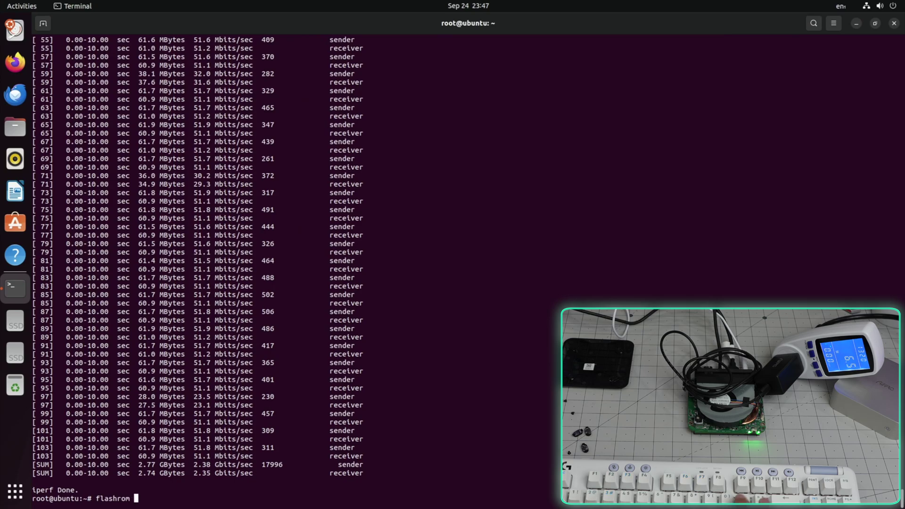
text(bios.bin)
key(Return)
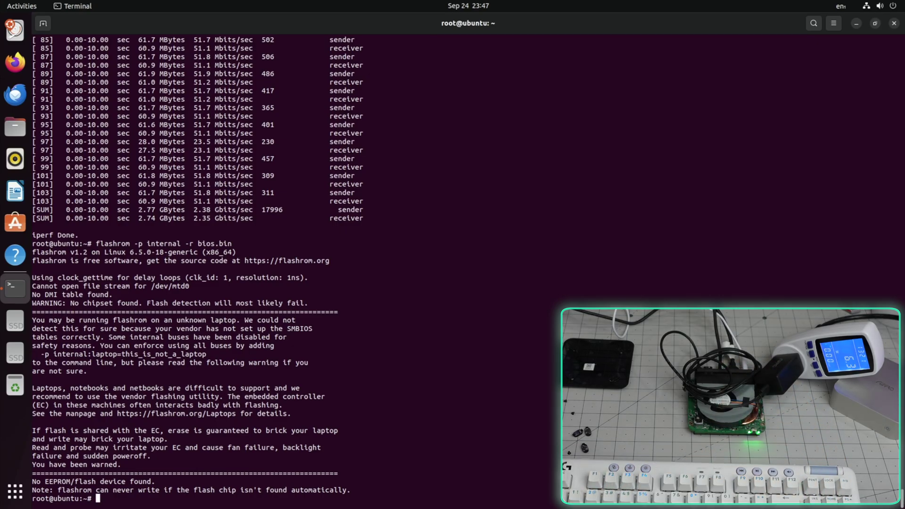
Step: Launch Firefox and play the 4K demo video full screen
click(28, 69)
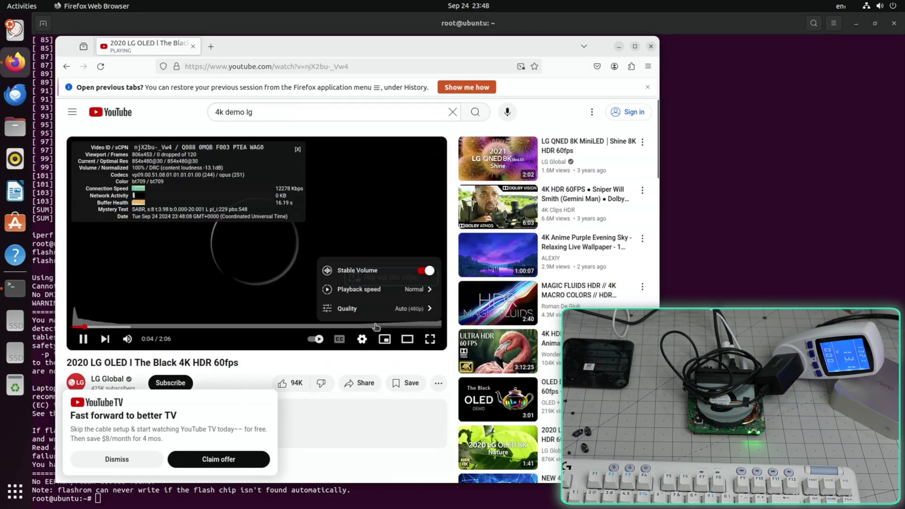
key(f)
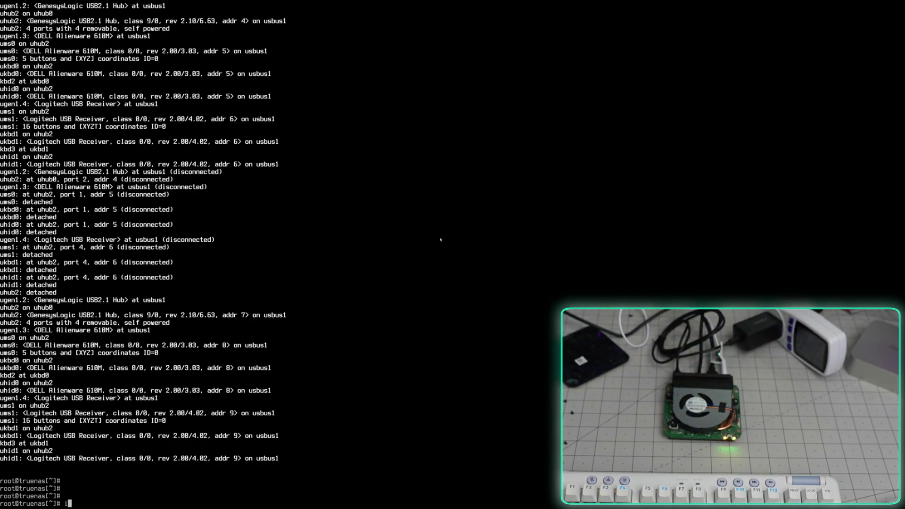
Step: Run ifconfig to list the network interfaces and find the IP address
key(Return)
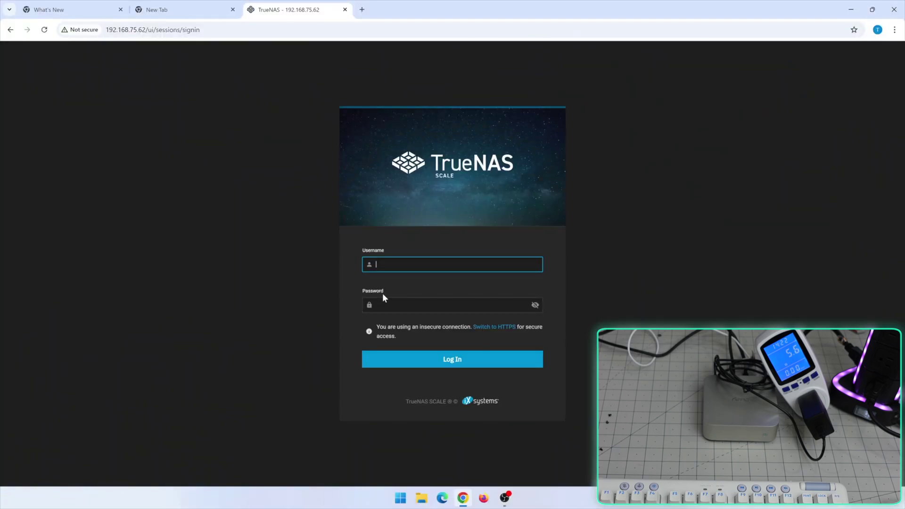
Step: Enter the admin password and sign in to the TrueNAS dashboard
click(383, 294)
key(Return)
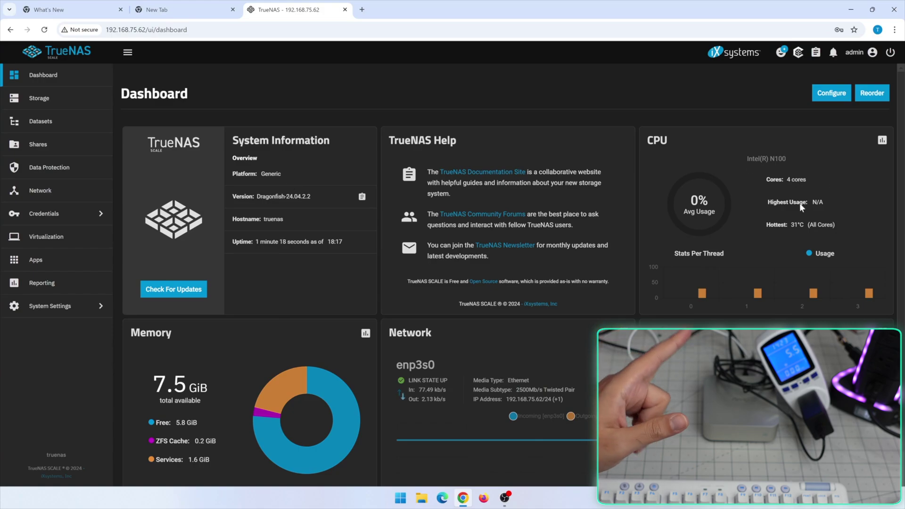
Step: Start a new storage pool and name it Test
click(73, 102)
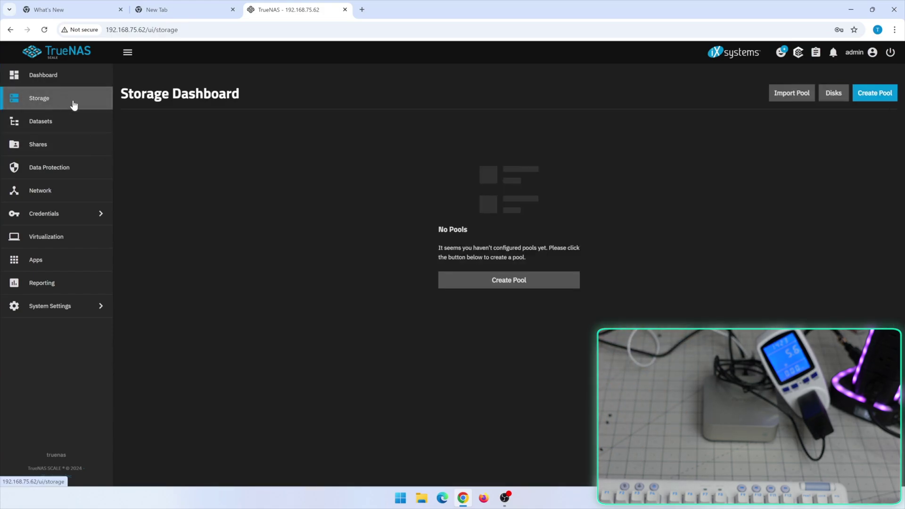
click(509, 280)
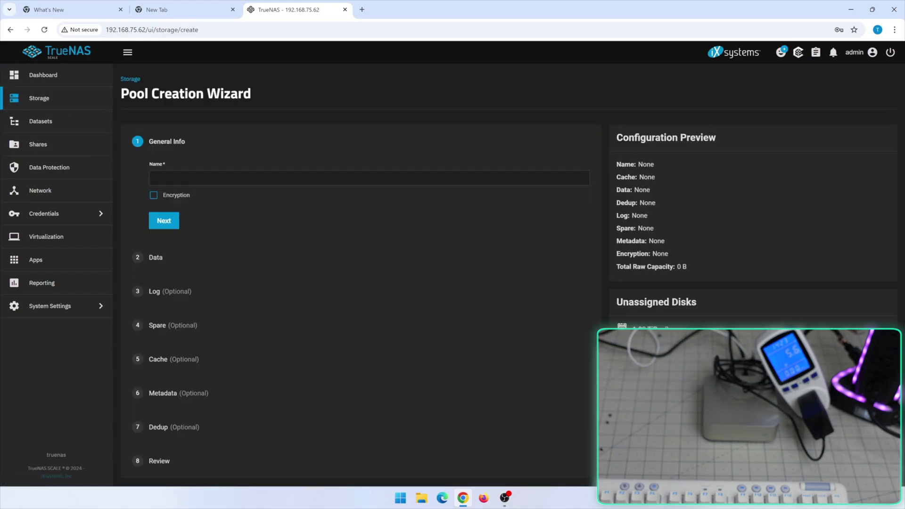
click(370, 177)
text(Test)
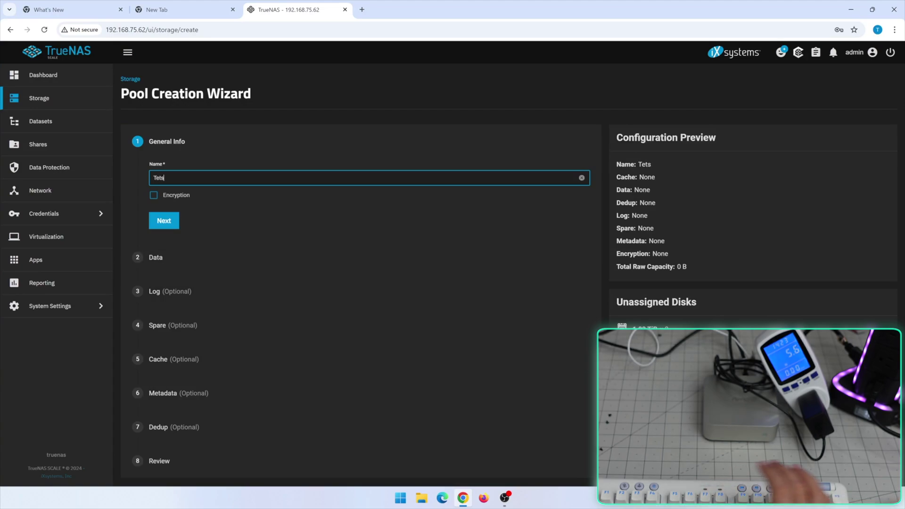
click(163, 220)
Step: Choose a RAIDZ1 layout with 1.82 TiB SSDs for the Test pool and save it
scroll(211, 219, down, 3)
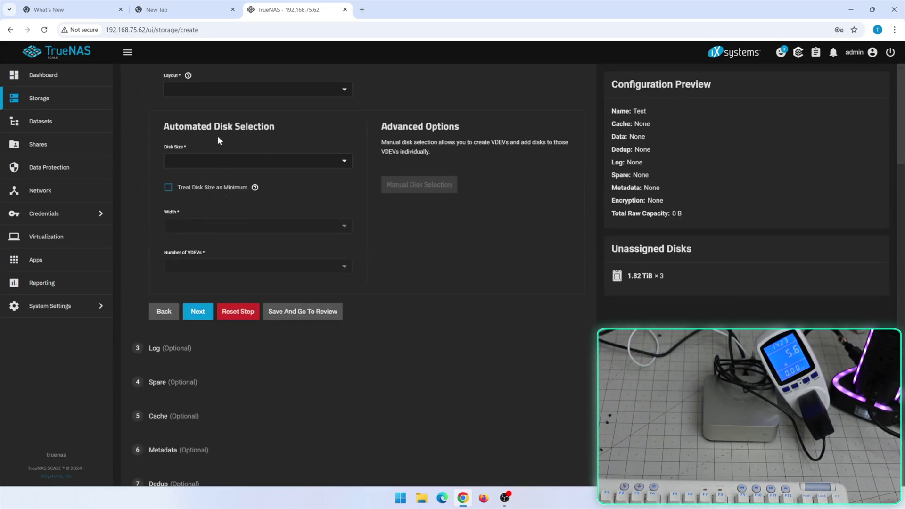
click(212, 89)
click(205, 141)
click(213, 163)
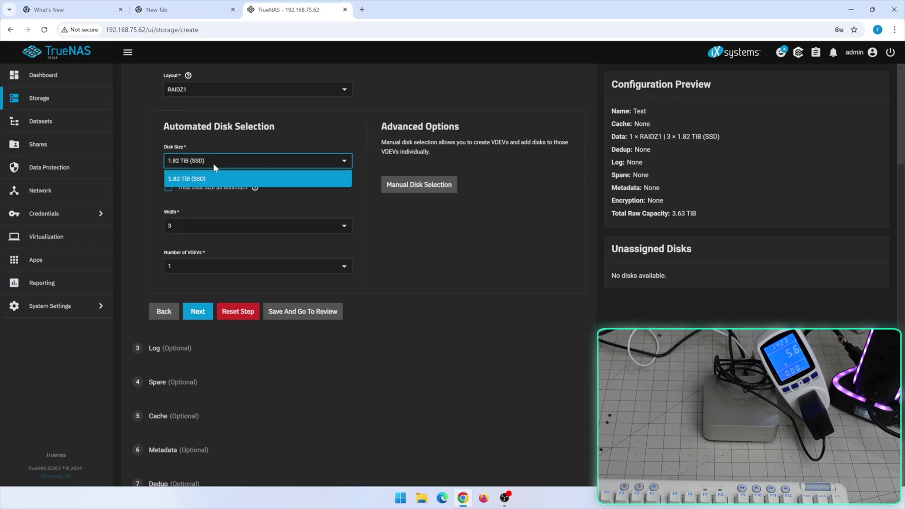
click(203, 177)
scroll(282, 236, up, 1)
scroll(423, 288, up, 1)
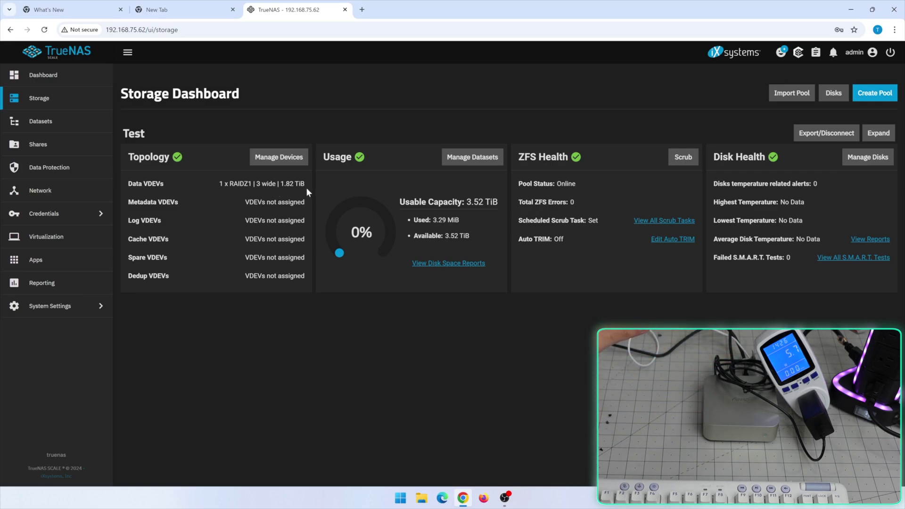
click(54, 129)
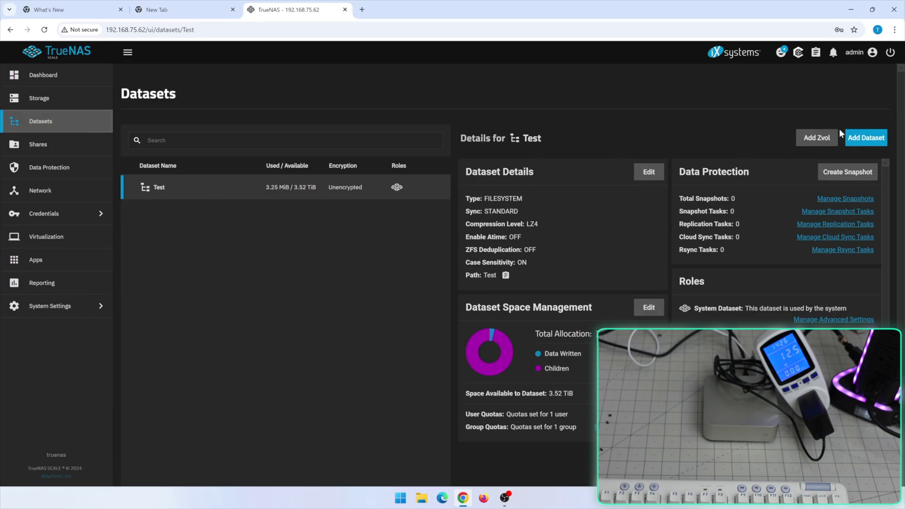
Step: Add a dataset under the Test pool, then go to the Windows SMB shares list
click(862, 138)
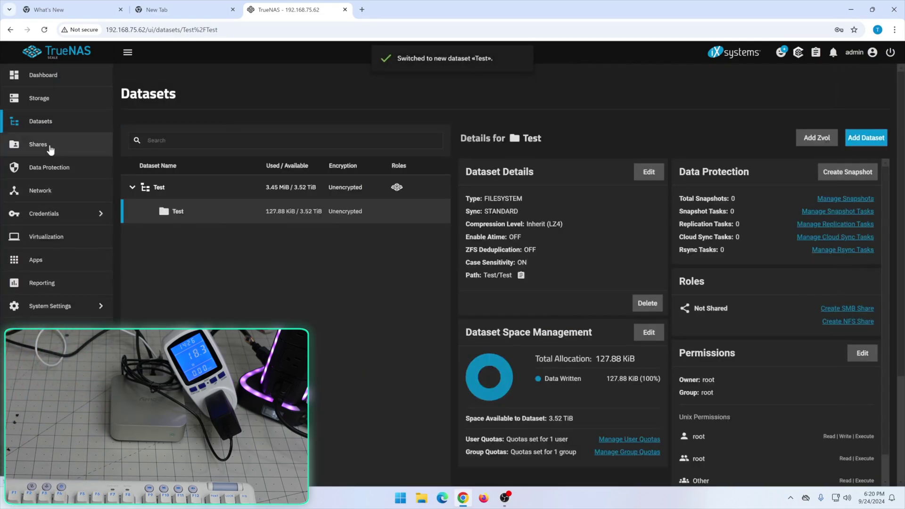
click(38, 144)
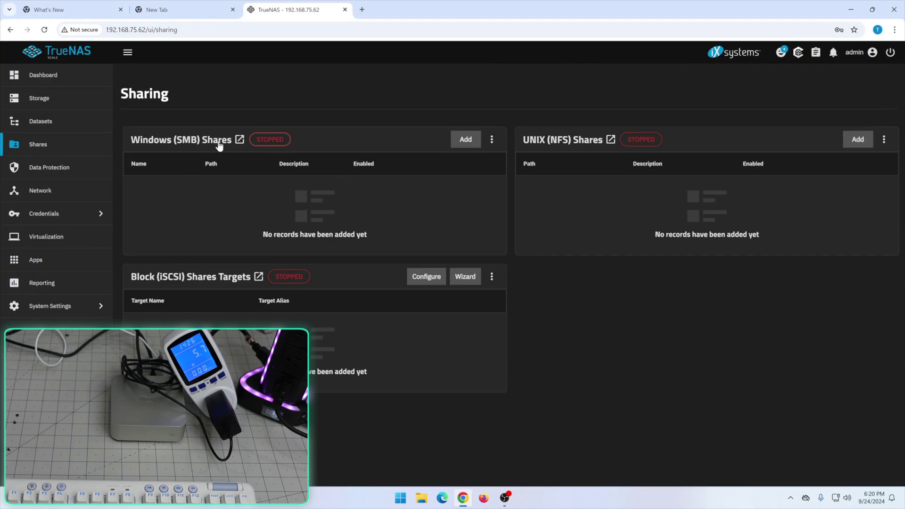
click(240, 140)
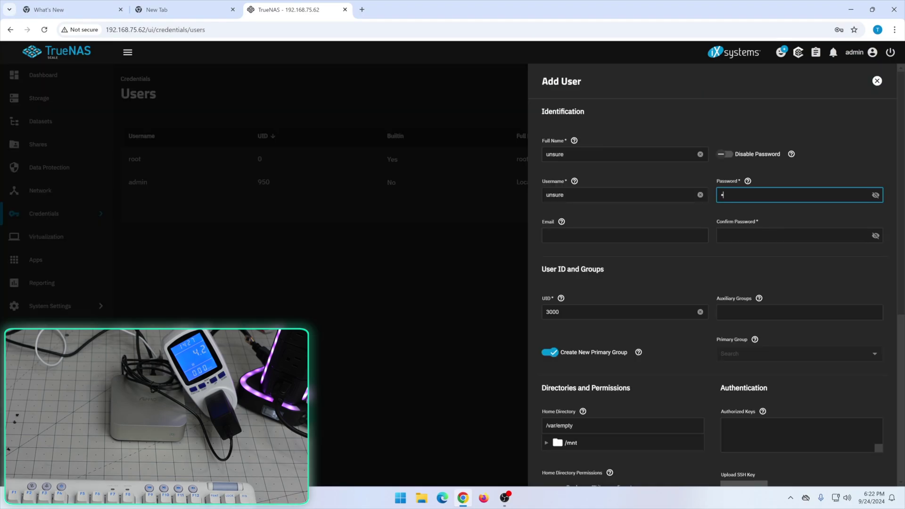
Step: Confirm the new user's password and finish the Add User form
key(Tab)
scroll(600, 317, down, 5)
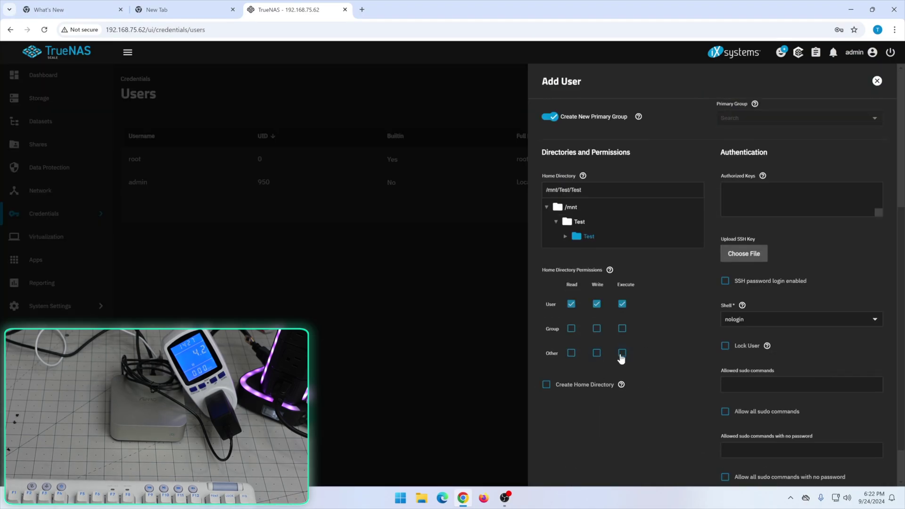
scroll(683, 398, down, 1)
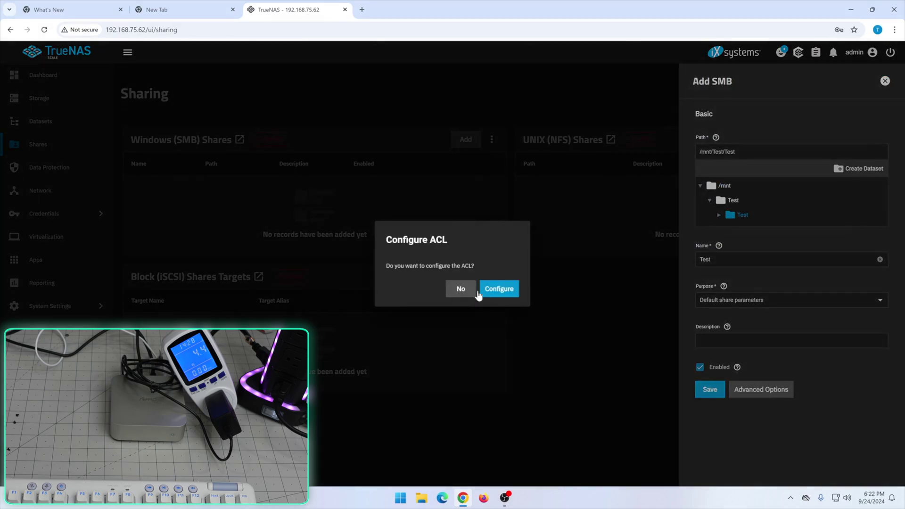
Step: Configure the Test share's ACL, start the SMB service and save the access control list
click(513, 296)
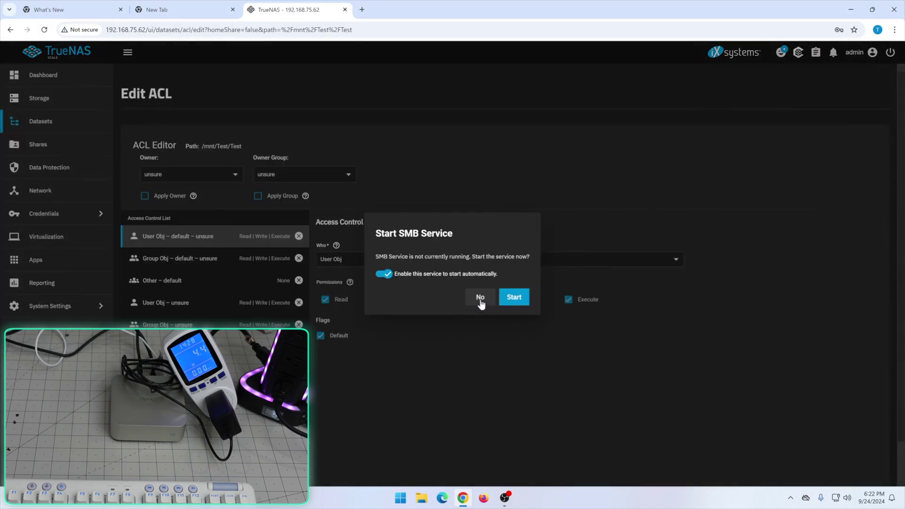
click(514, 297)
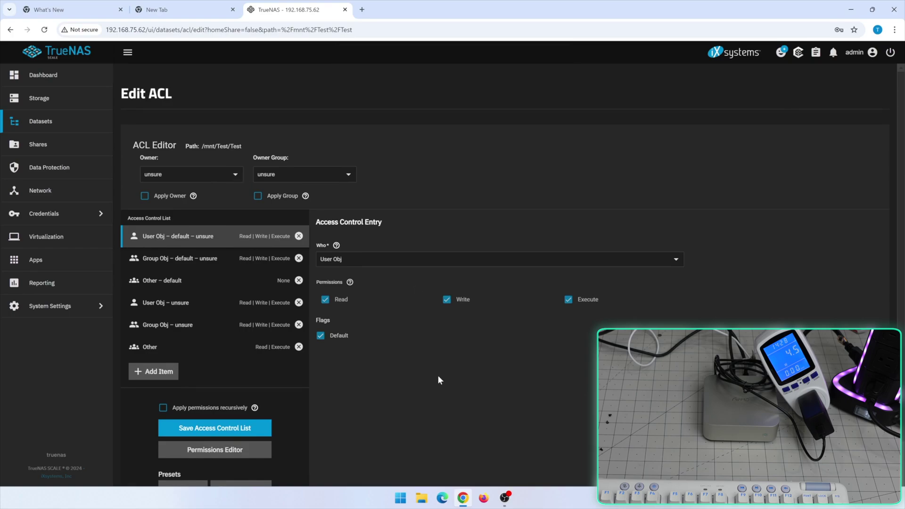
scroll(405, 375, down, 1)
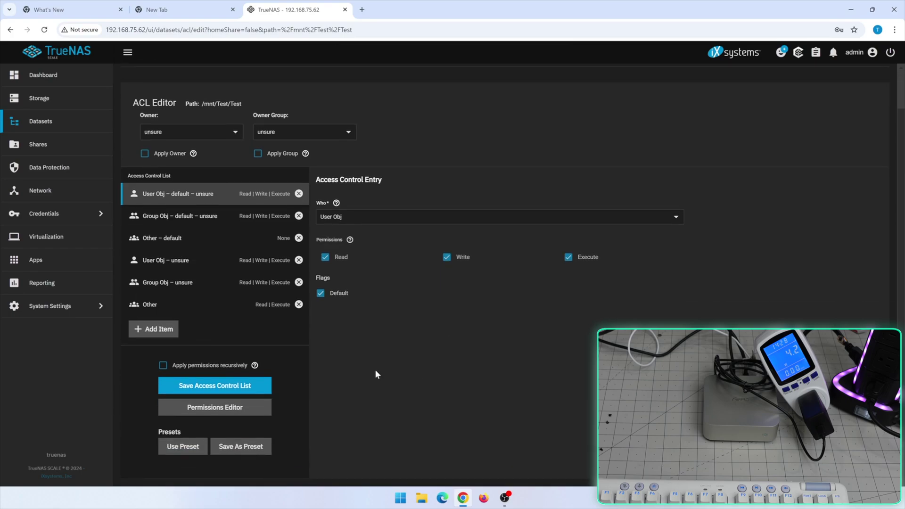
click(241, 385)
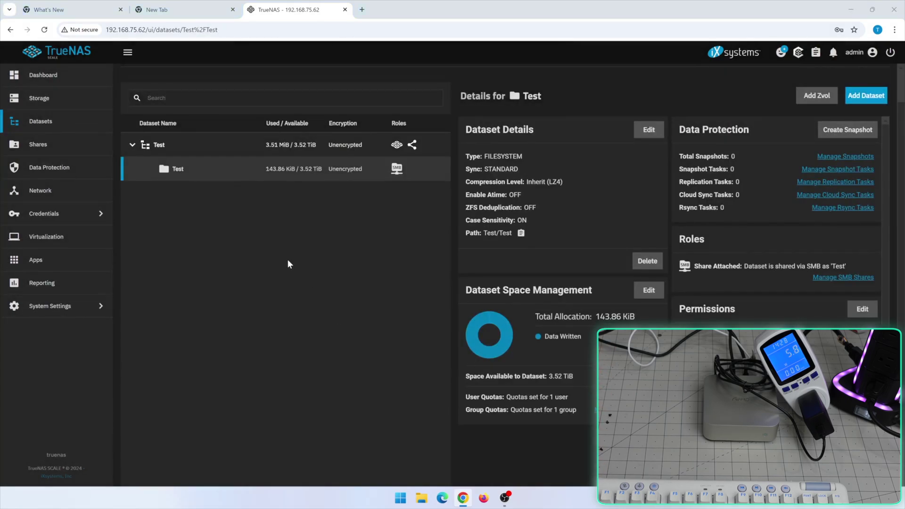
key(super+e)
Step: Open the Test share on the TrueNAS server and paste Desktop file 21 into it
key(ctrl+l)
text(\\192.16)
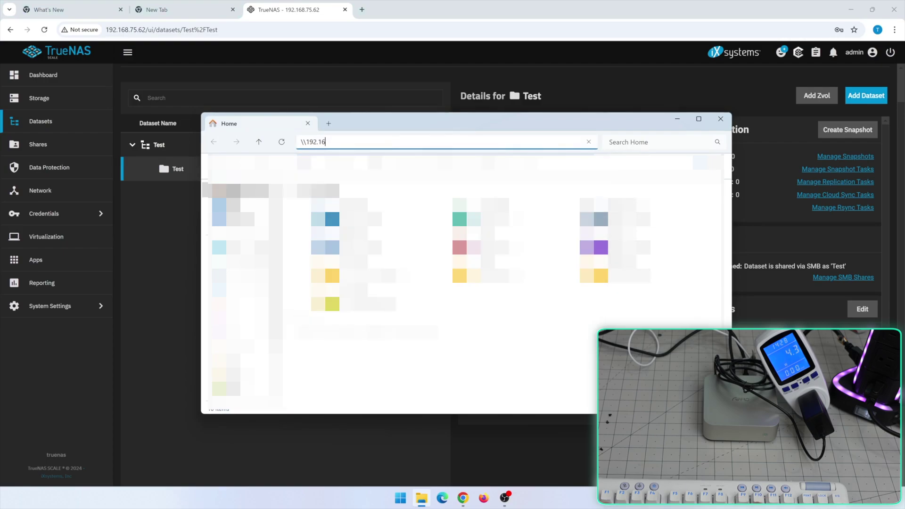
text(8.7)
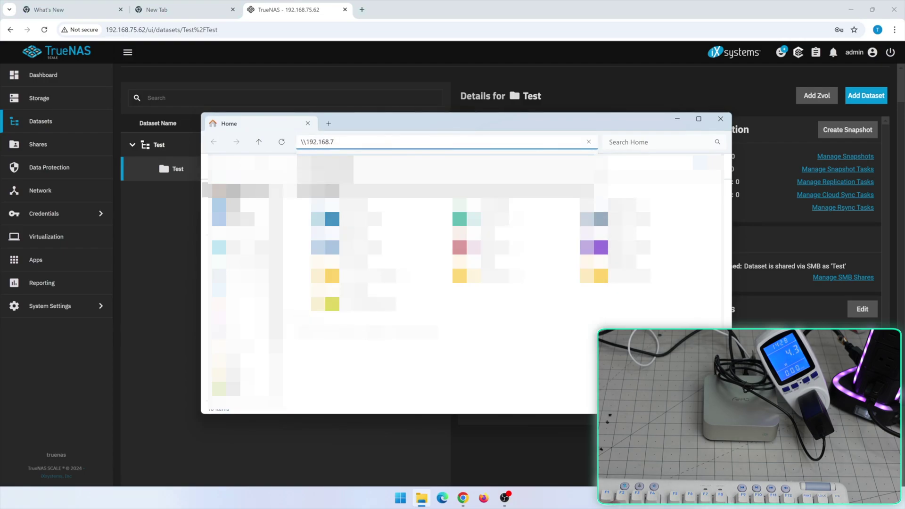
text(5.64)
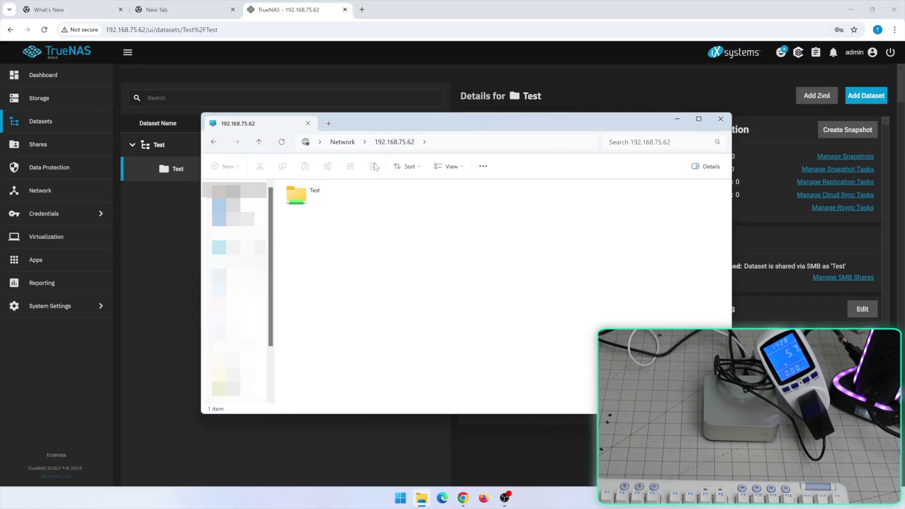
double_click(330, 195)
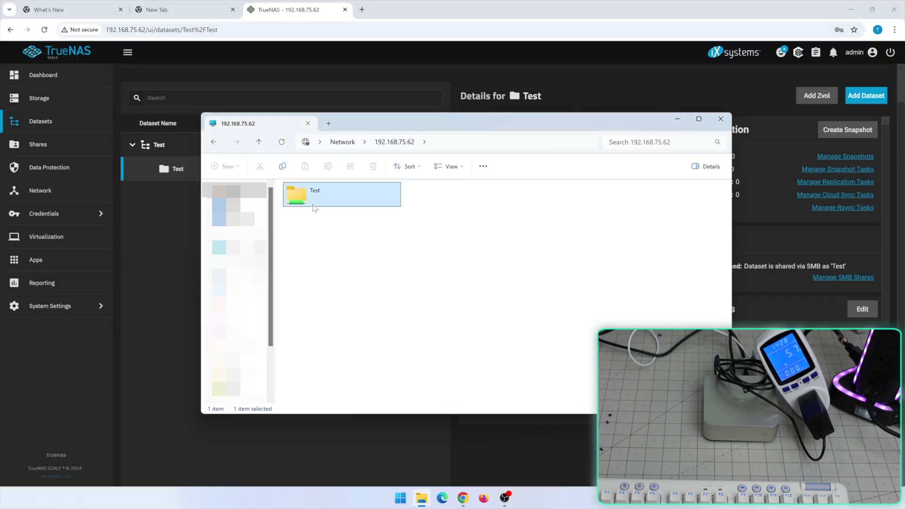
key(super+e)
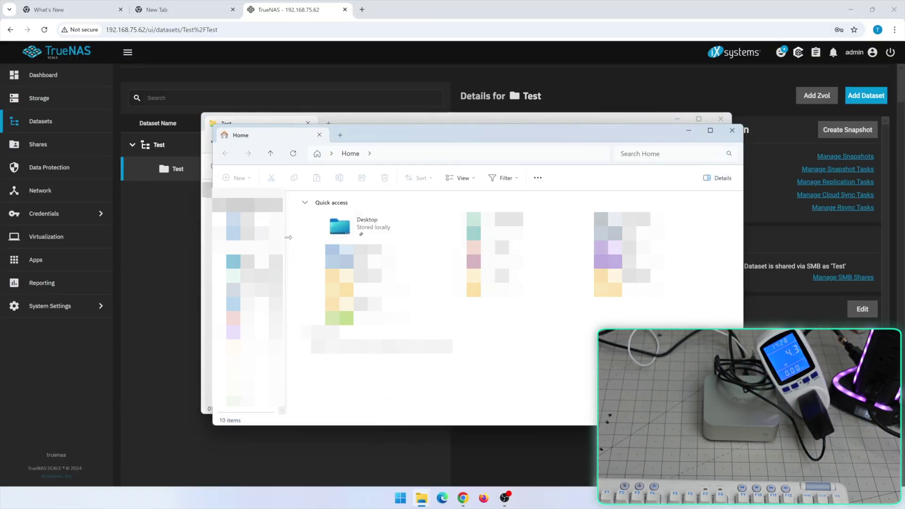
click(364, 240)
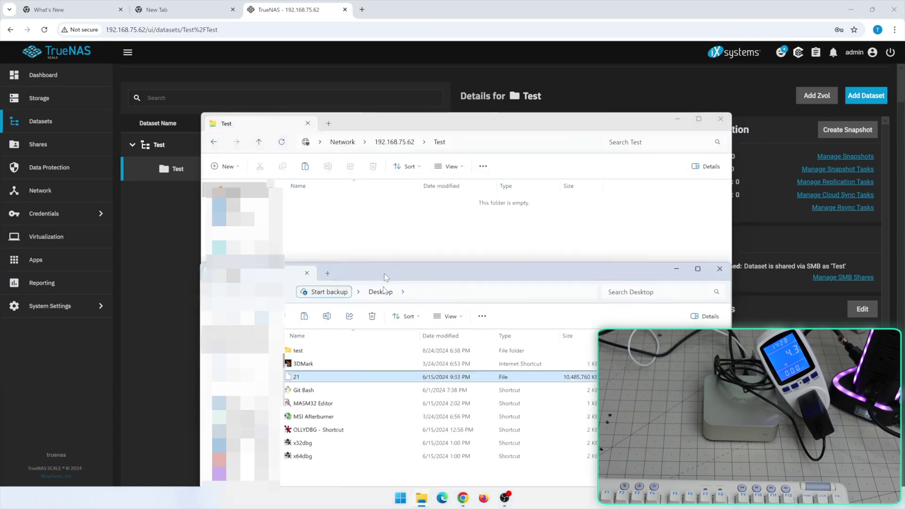
drag(385, 277, 379, 365)
click(414, 262)
key(ctrl+v)
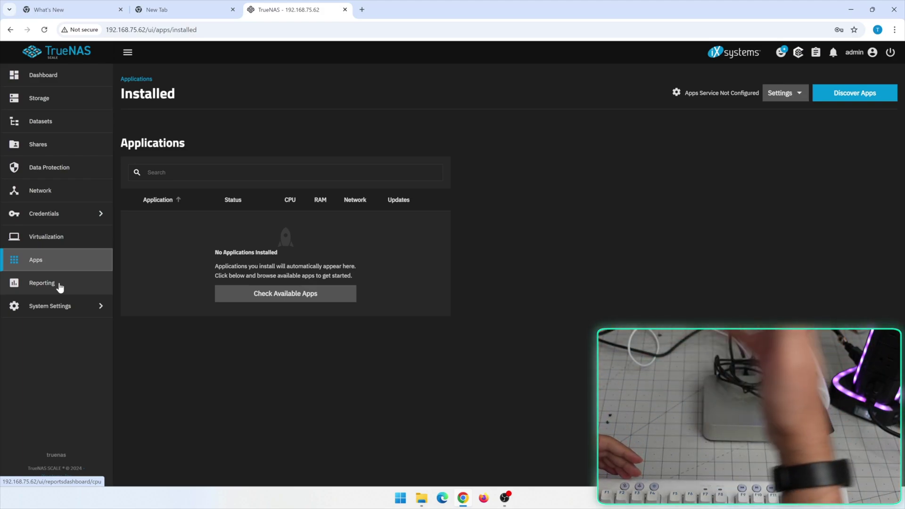
Step: Visit the Virtualization page, then return to the Storage Dashboard showing pool Test online
click(78, 244)
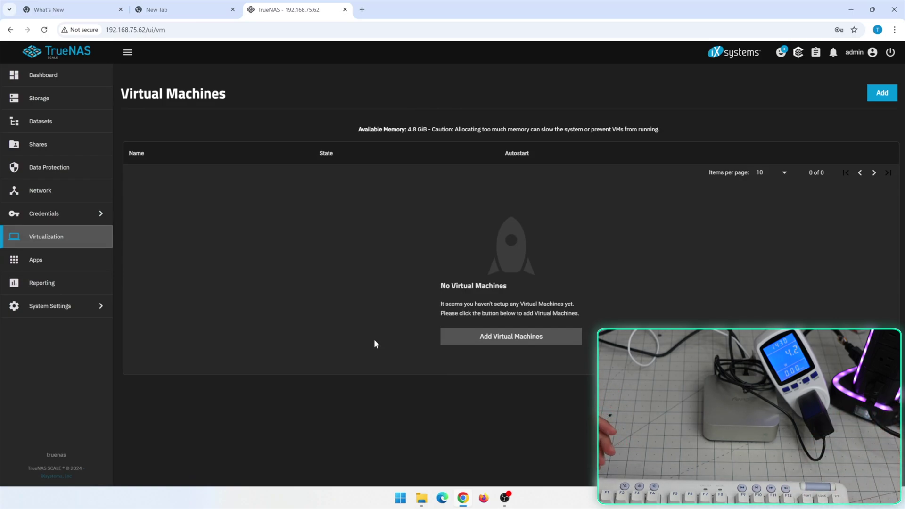
click(73, 101)
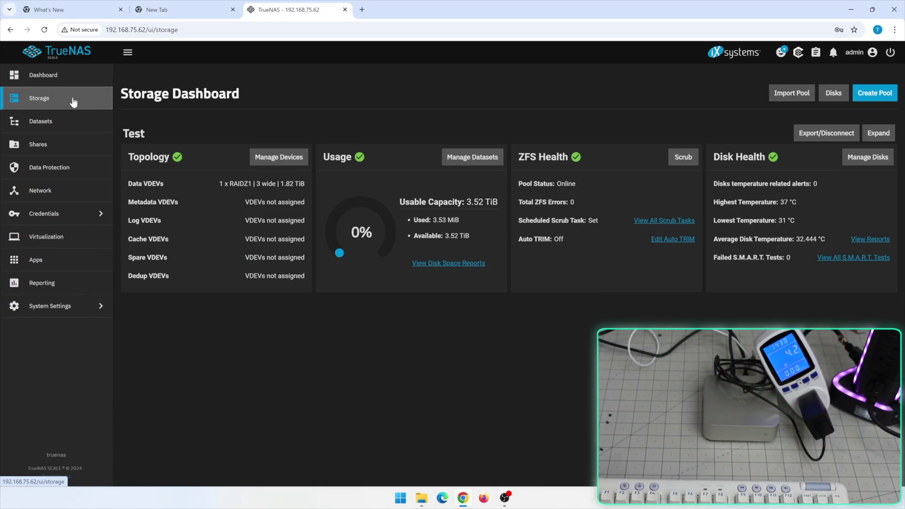
Step: Paste file 21 from the Test share onto the Desktop, starting the copy
click(423, 492)
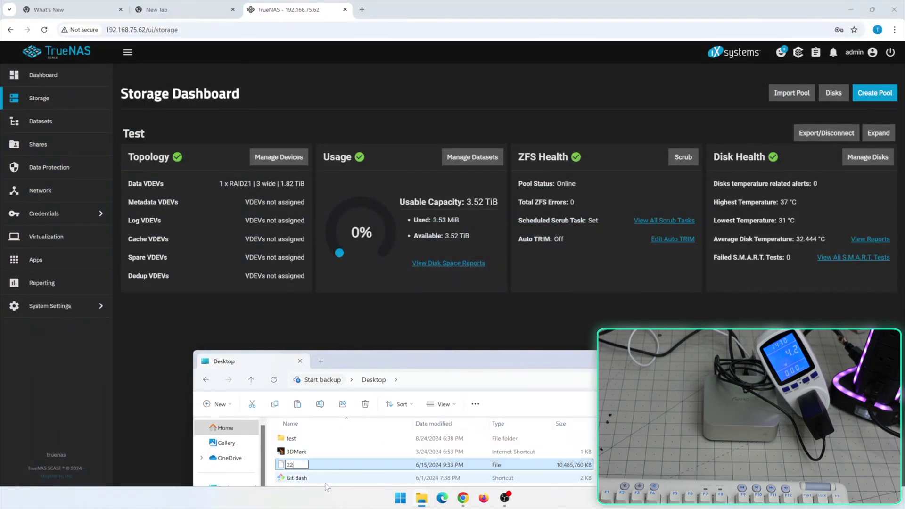
key(ctrl+v)
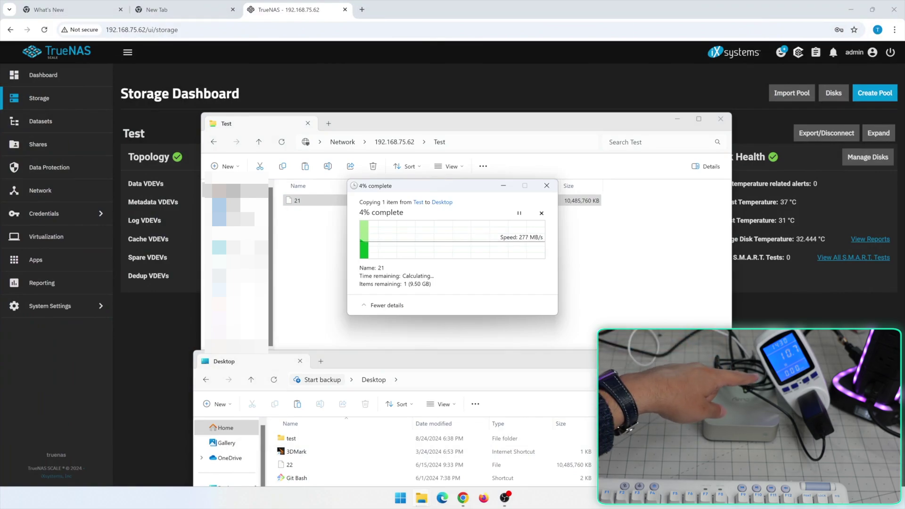